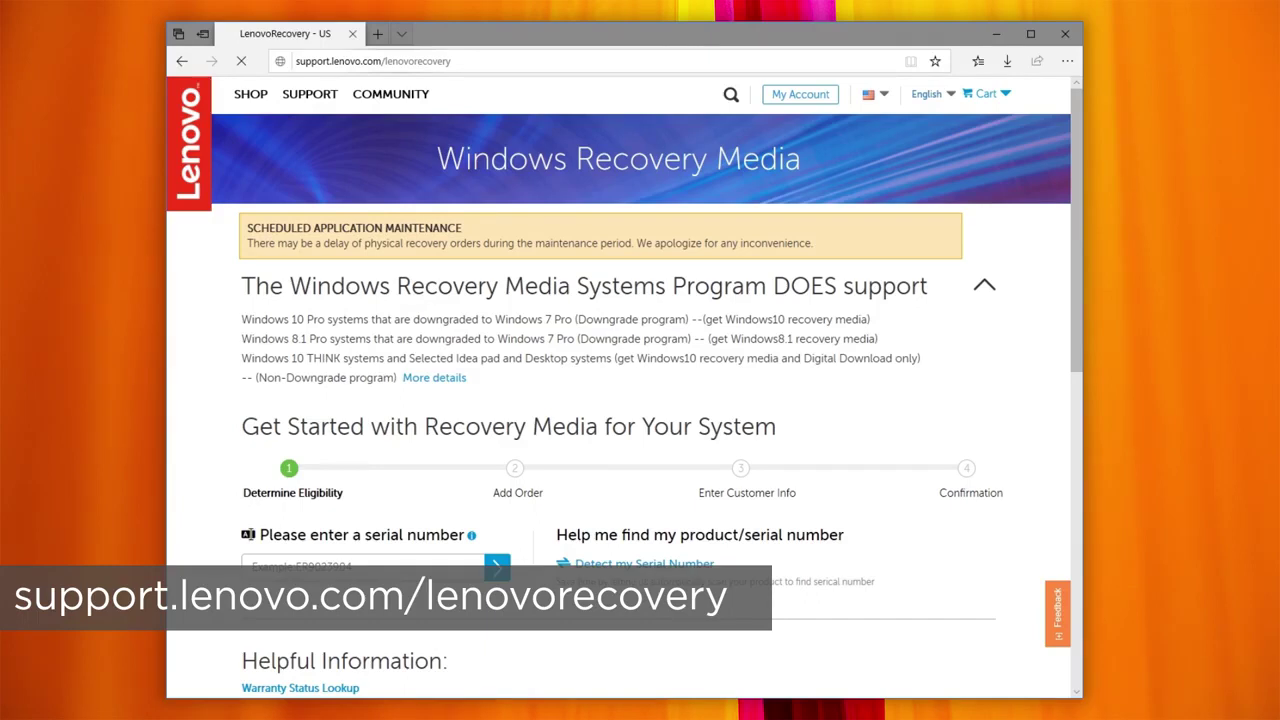
# Step: Enter the laptop's serial number and check its recovery eligibility
pyautogui.click(366, 564)
pyautogui.write('SNXXXXXX')
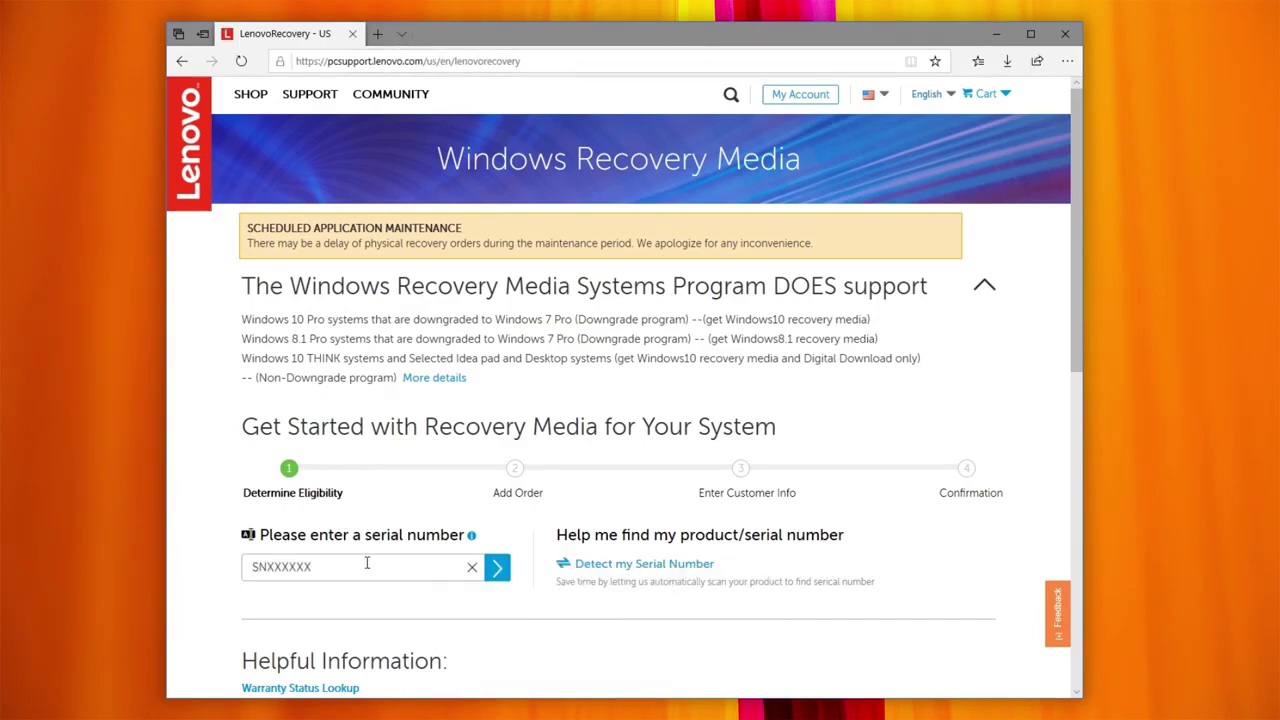
pyautogui.click(492, 569)
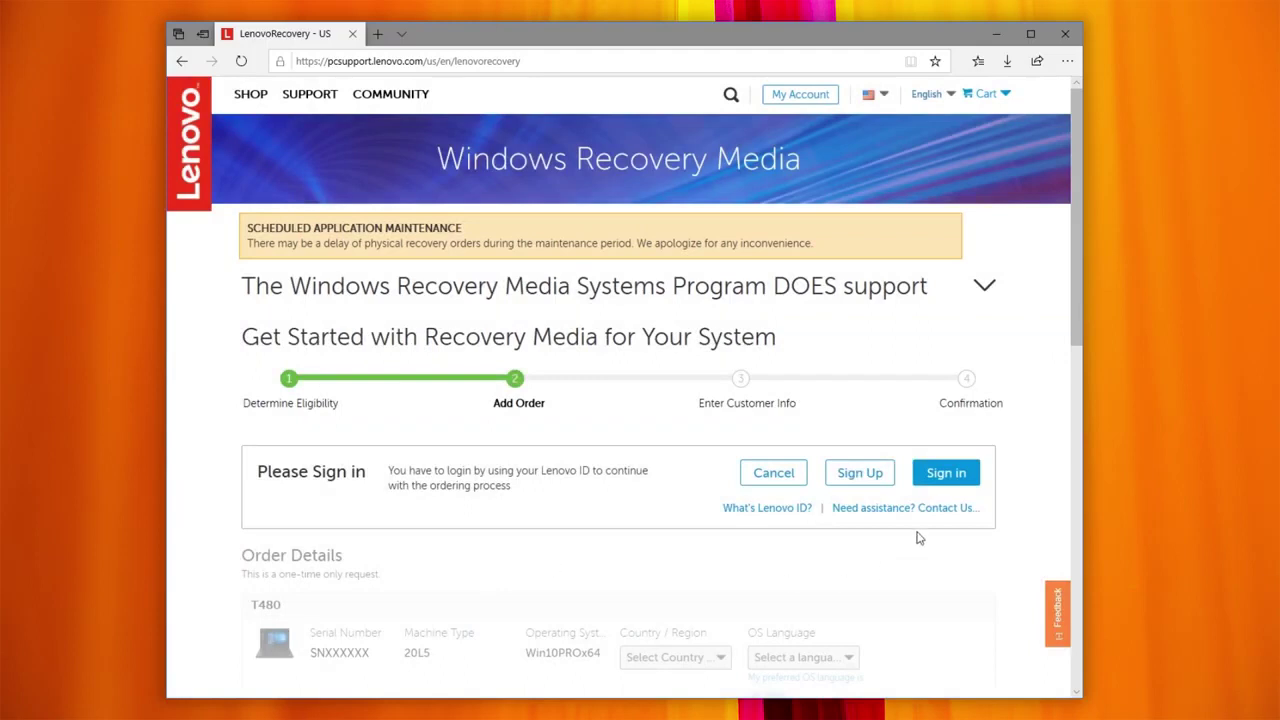
# Step: Sign in with the Lenovo ID e-mail address and account password
pyautogui.click(946, 482)
pyautogui.click(820, 187)
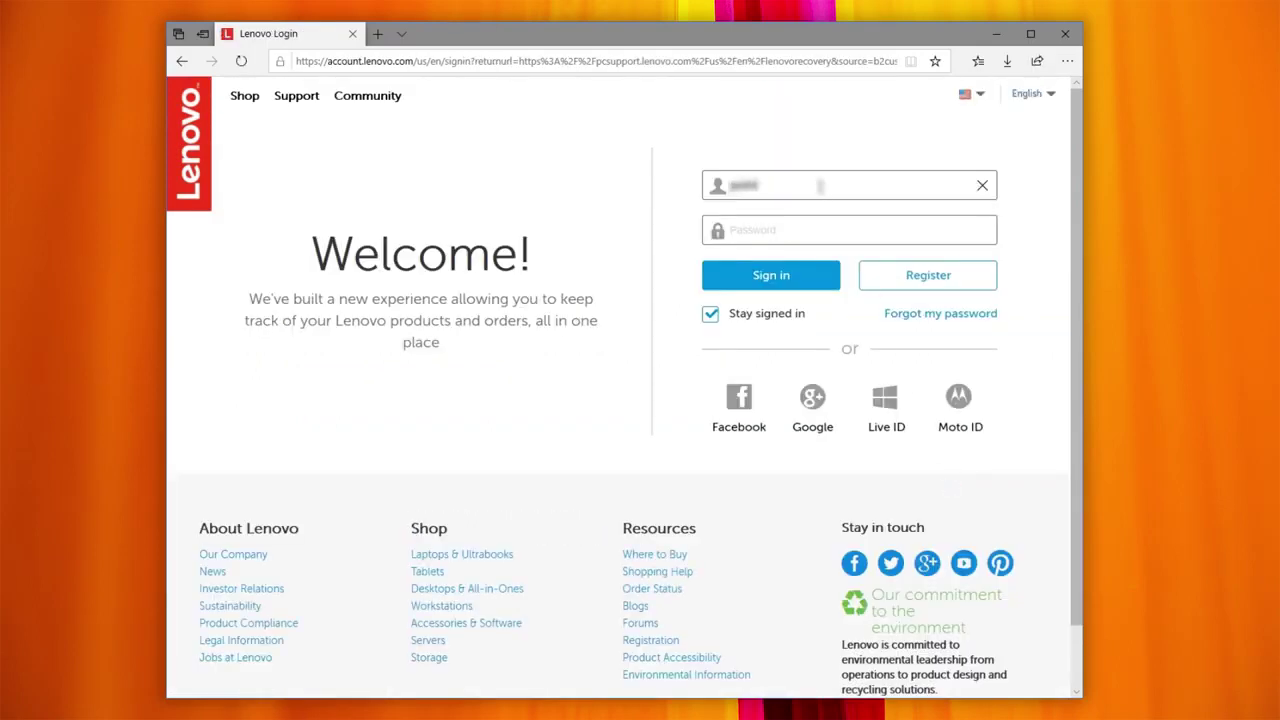
pyautogui.press('Tab')
pyautogui.write('p')
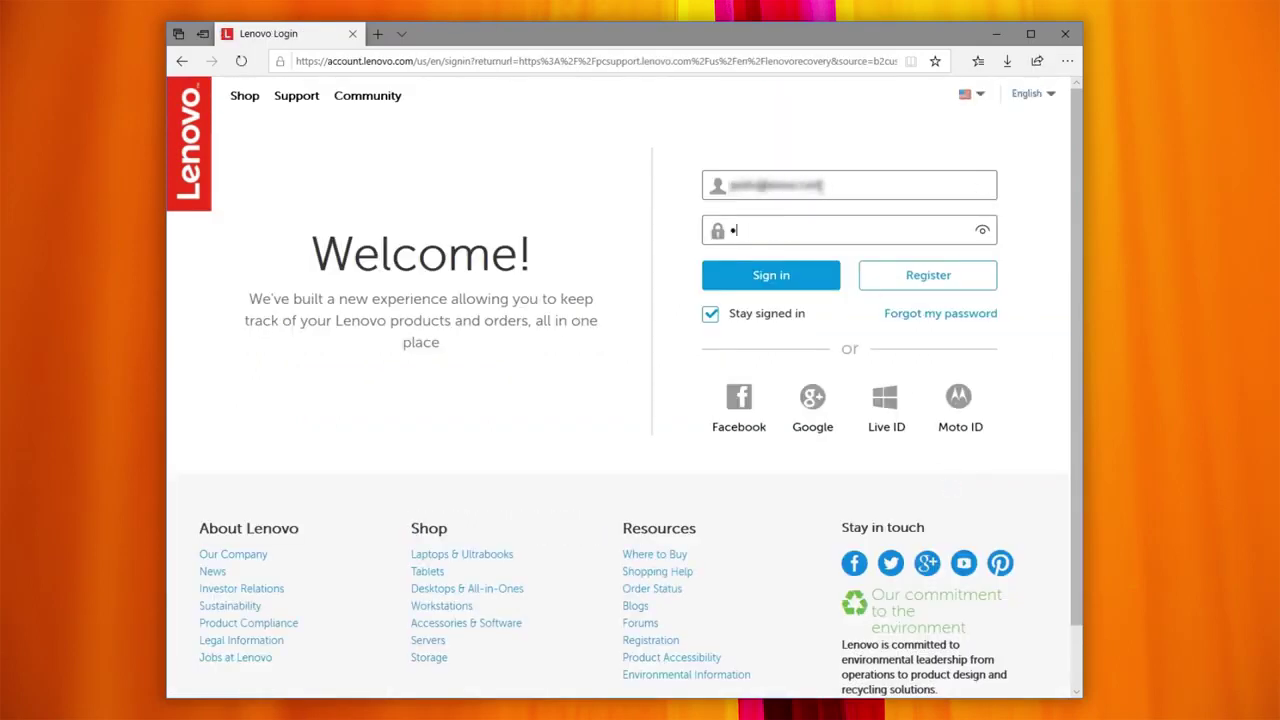
pyautogui.write('••••••••••••')
pyautogui.click(788, 280)
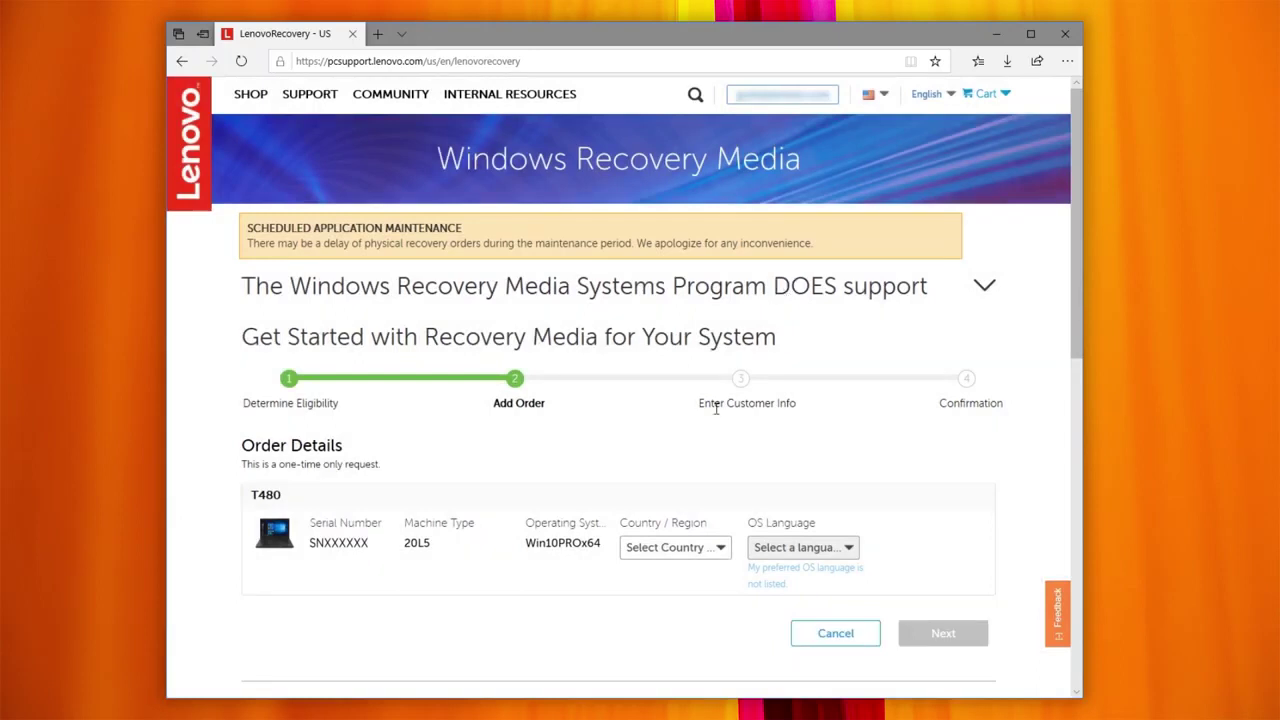
# Step: Choose United States Of America and English for the T480 order, accept the terms, and continue
pyautogui.click(686, 550)
pyautogui.moveTo(735, 575); pyautogui.dragTo(737, 636)
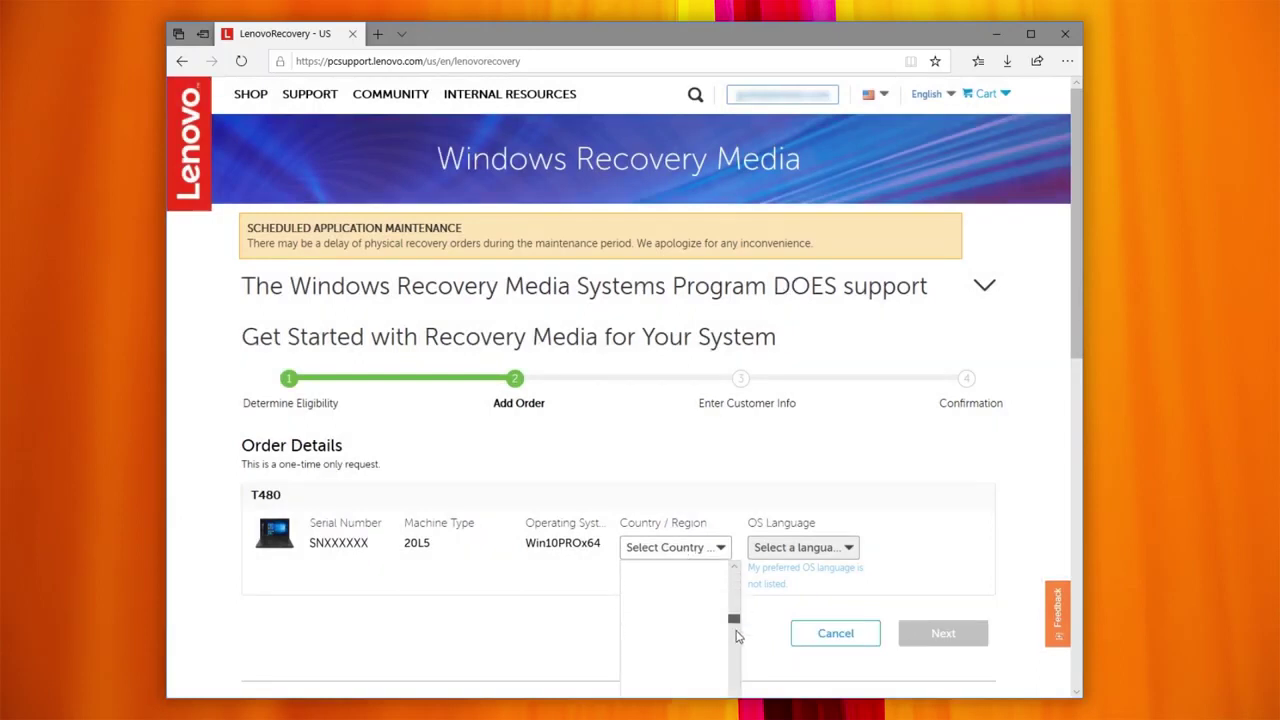
pyautogui.click(637, 652)
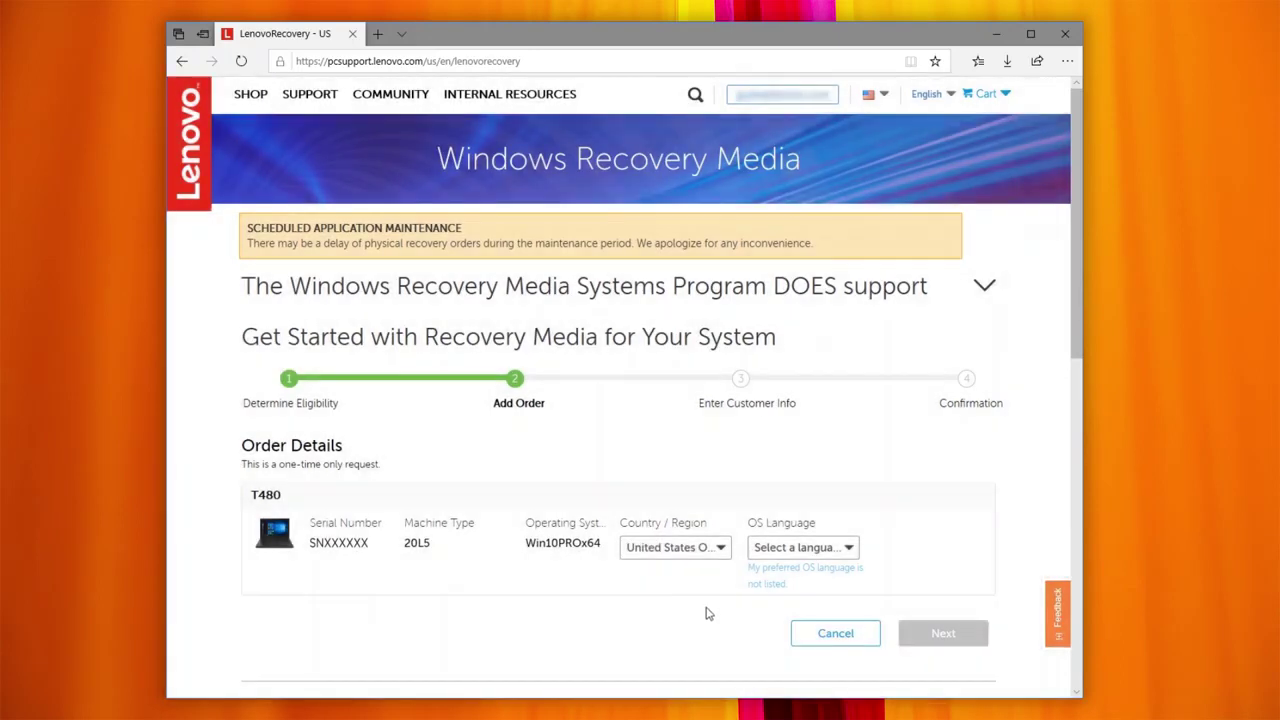
pyautogui.click(782, 555)
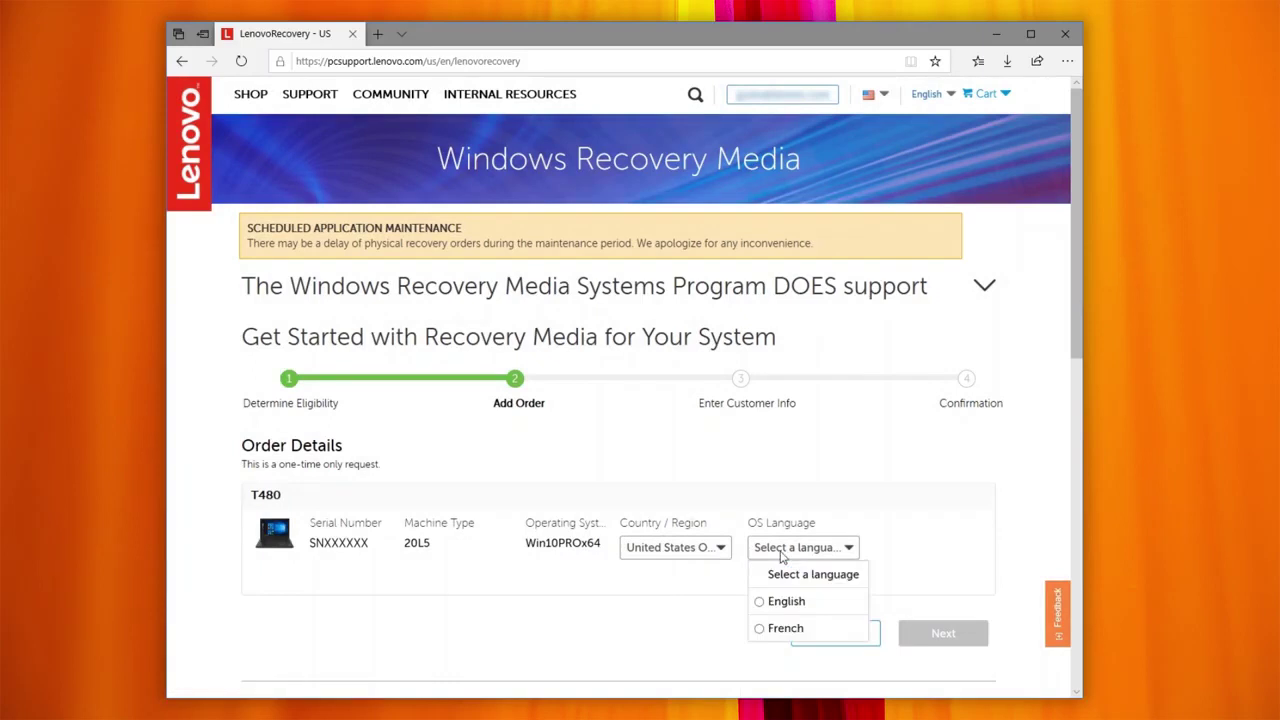
pyautogui.click(784, 604)
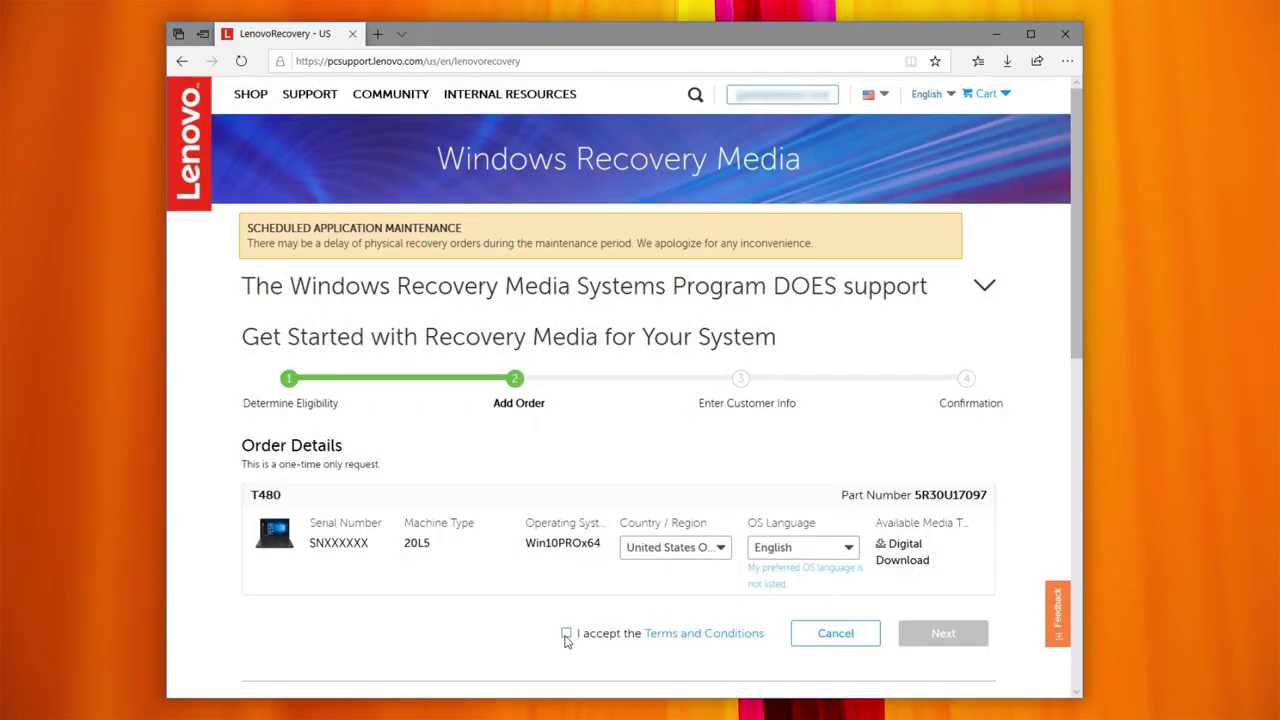
pyautogui.click(566, 635)
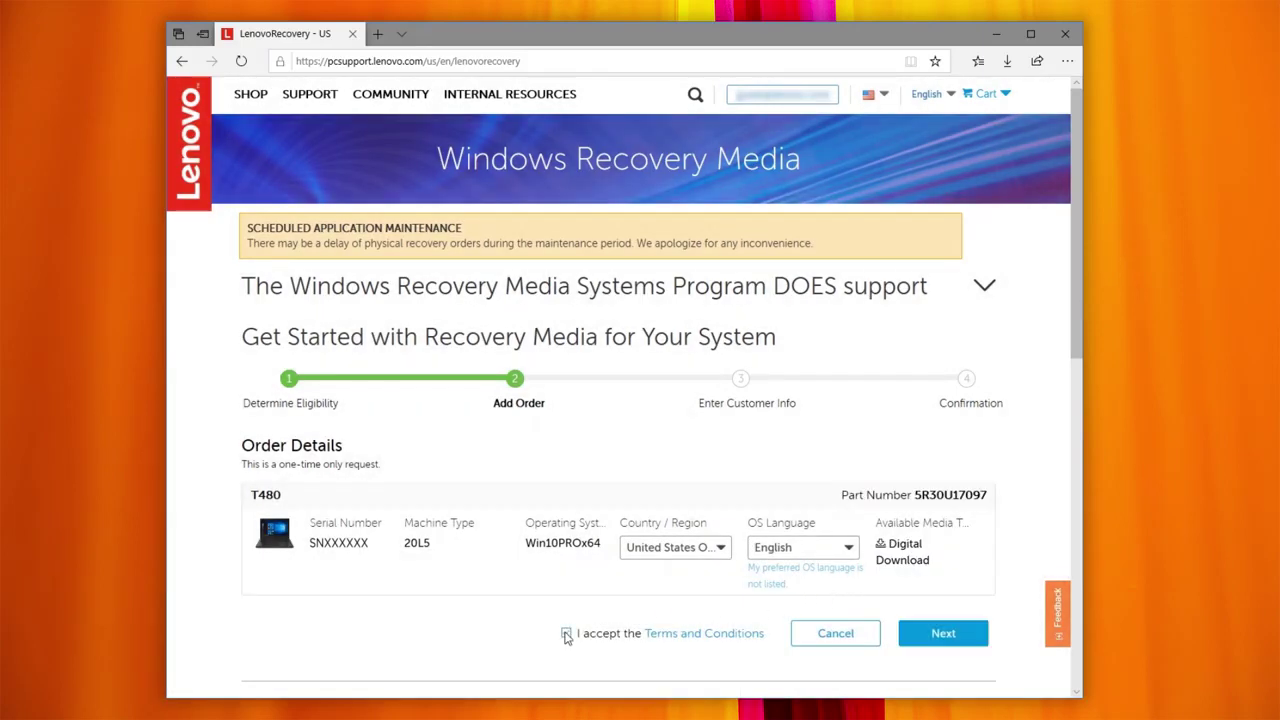
pyautogui.click(941, 634)
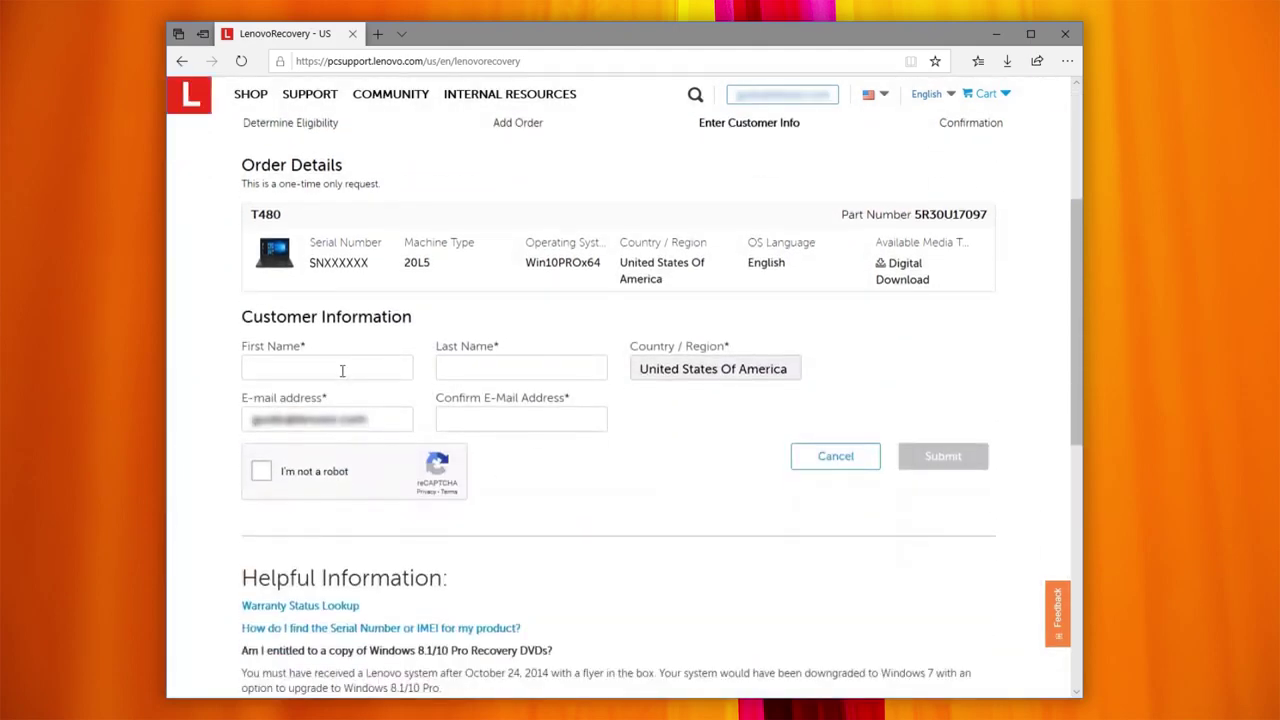
# Step: Autofill the customer's name and e-mail, pass the I'm not a robot check, and submit the order
pyautogui.click(342, 371)
pyautogui.press('Down')
pyautogui.press('Return')
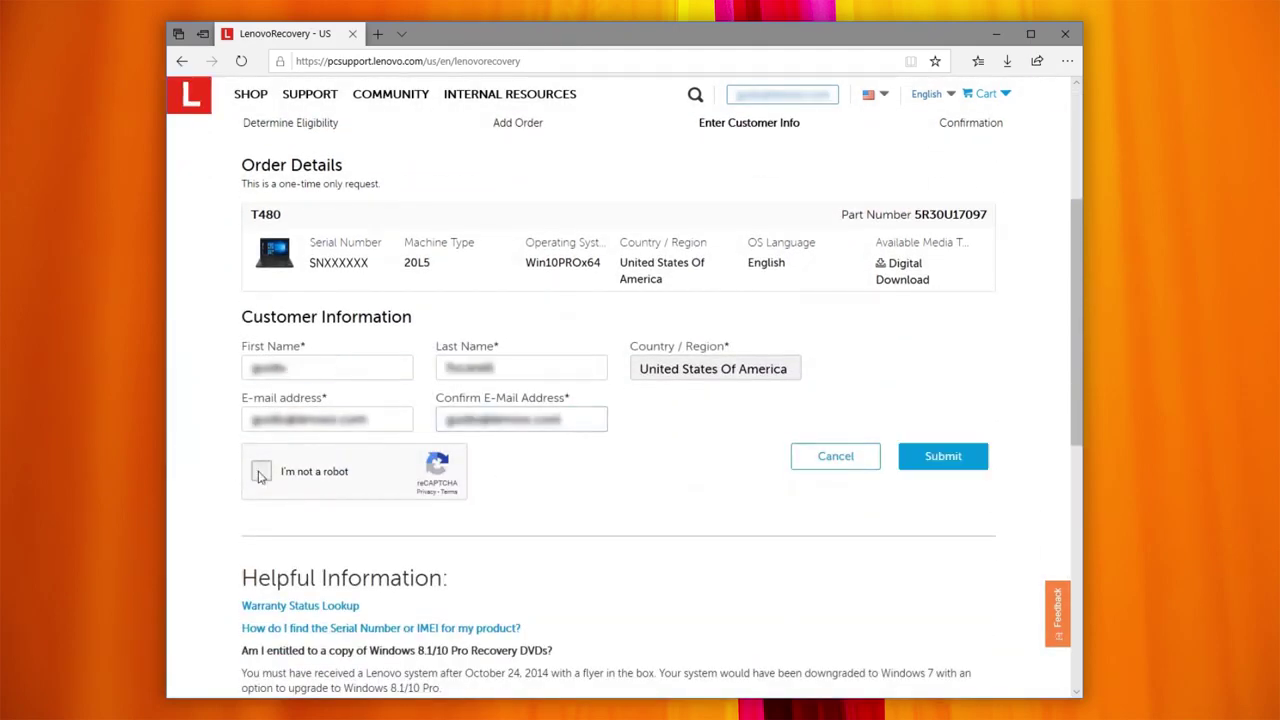
pyautogui.click(260, 473)
pyautogui.click(913, 468)
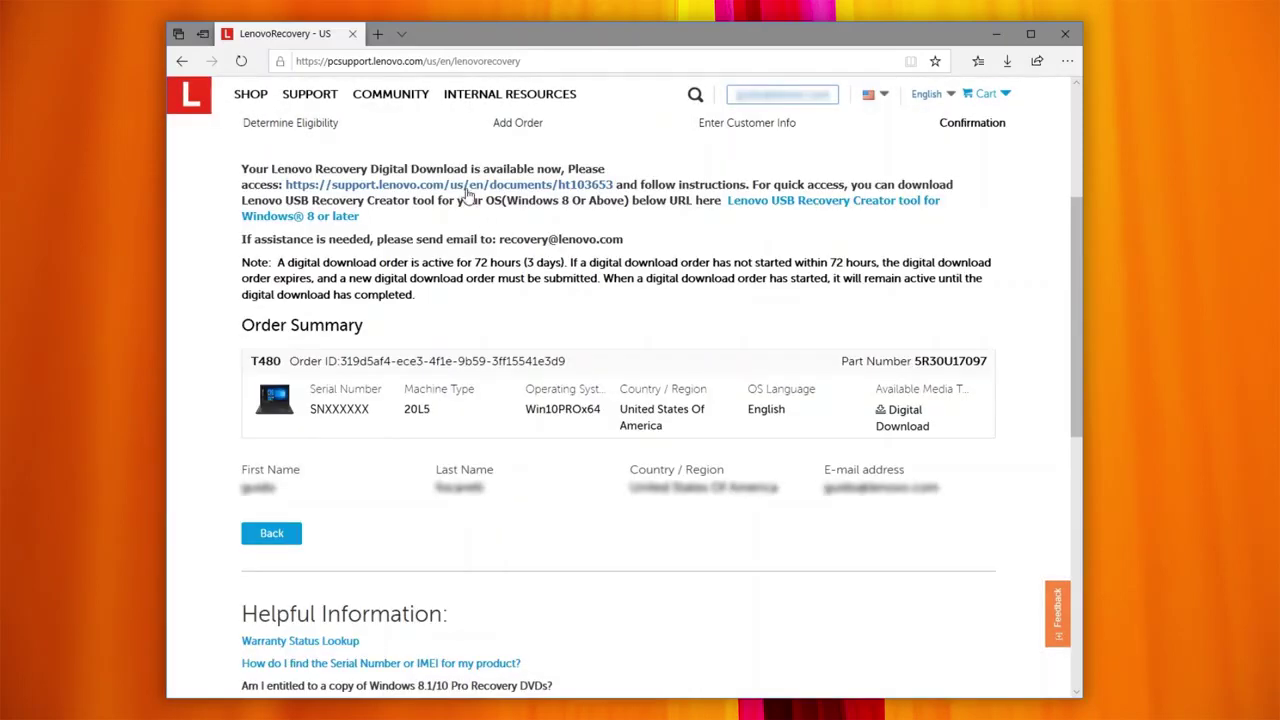
# Step: Follow the support.lenovo.com link on the confirmation page to the DDRS instructions
pyautogui.click(465, 188)
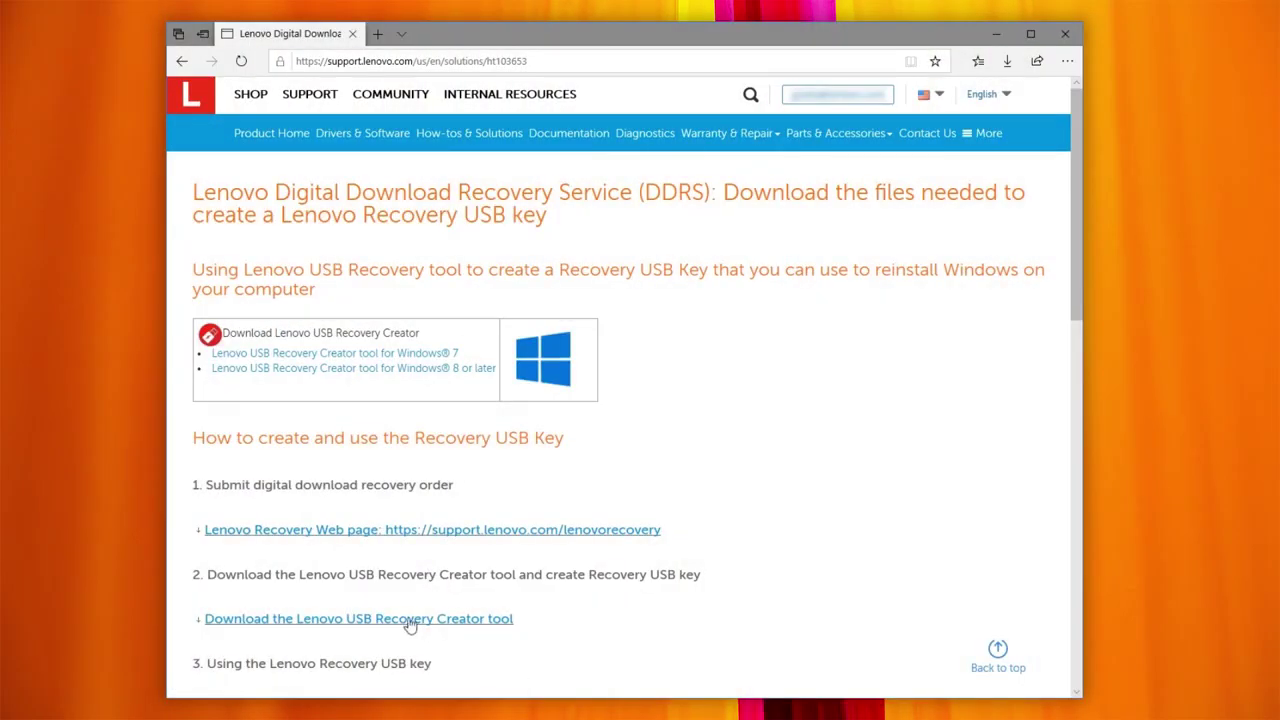
# Step: Download the Lenovo USB Recovery Creator tool for Windows 8 or later
pyautogui.scroll(-4, 410, 625)
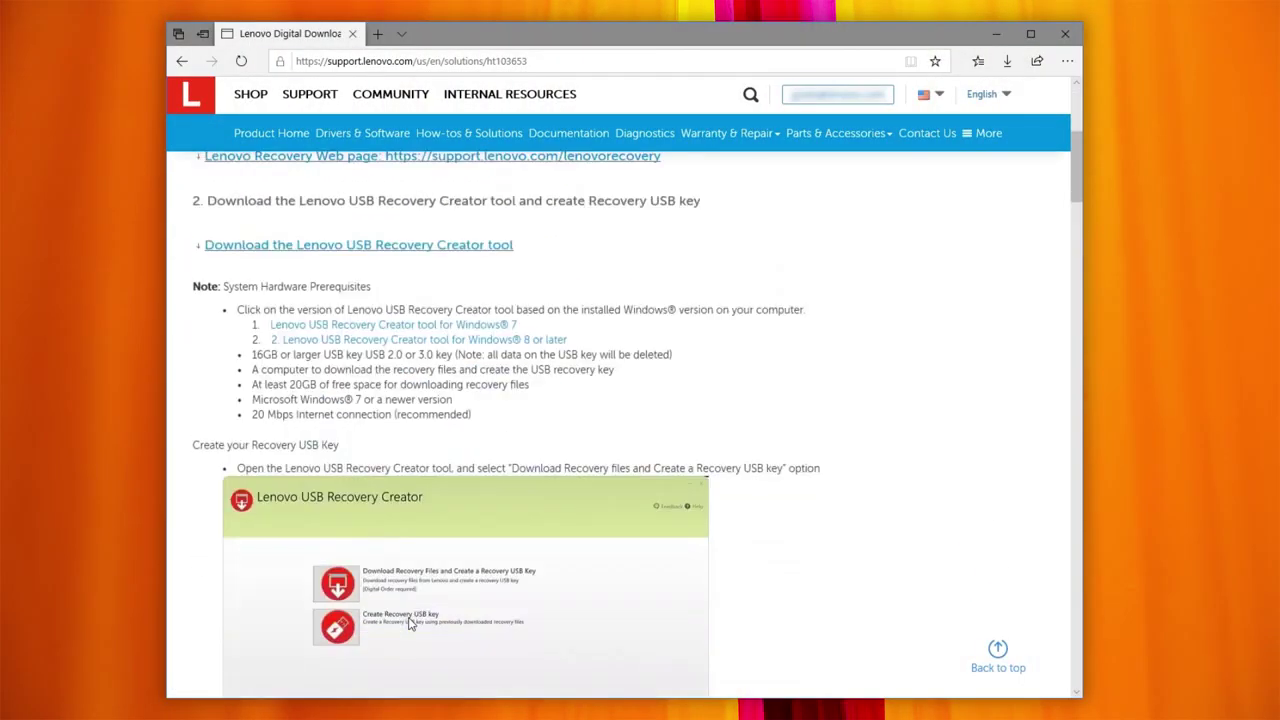
pyautogui.click(388, 340)
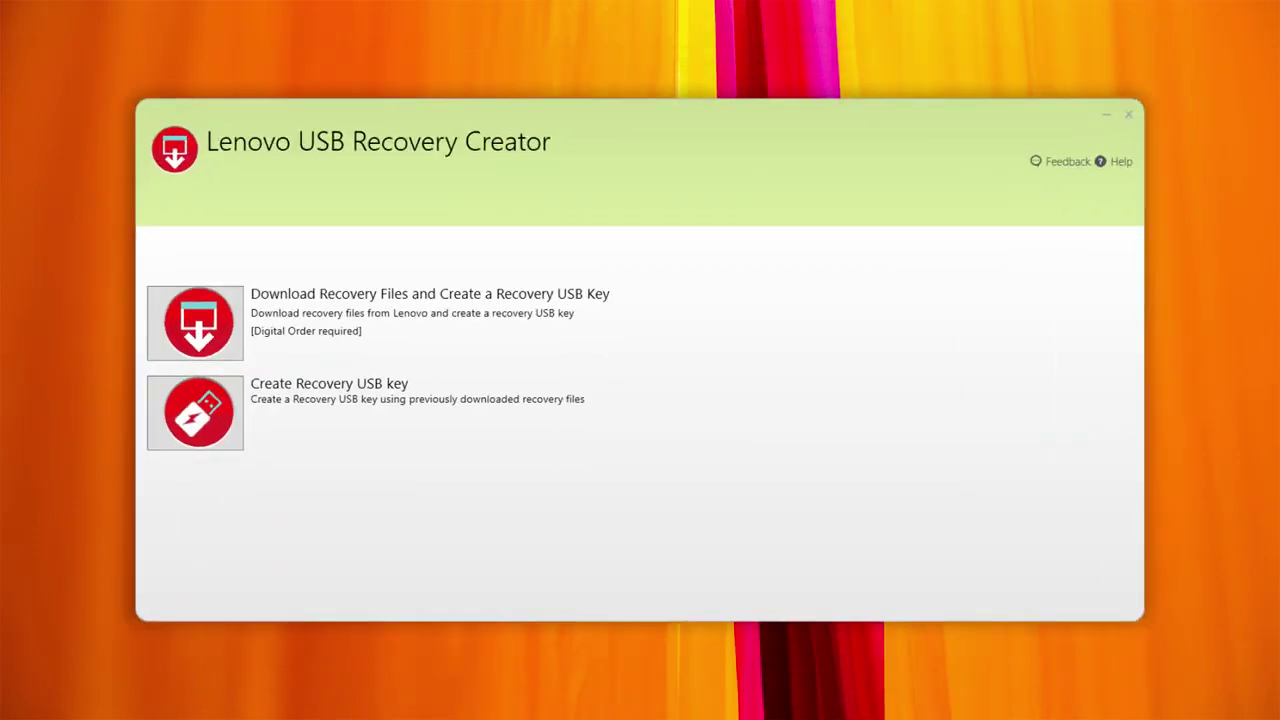
# Step: Sign in, pick the Win10PROx64 / 20KS order, and start downloading recovery files to C:\Downloads
pyautogui.click(230, 335)
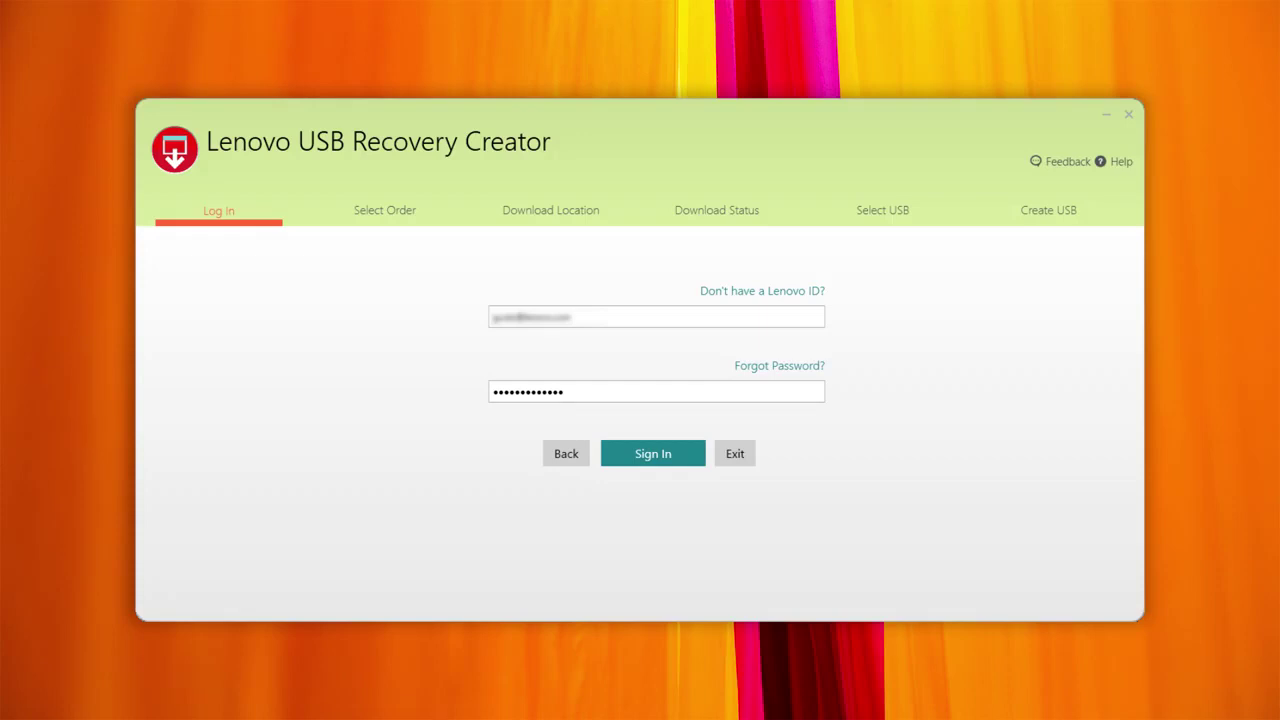
pyautogui.click(681, 452)
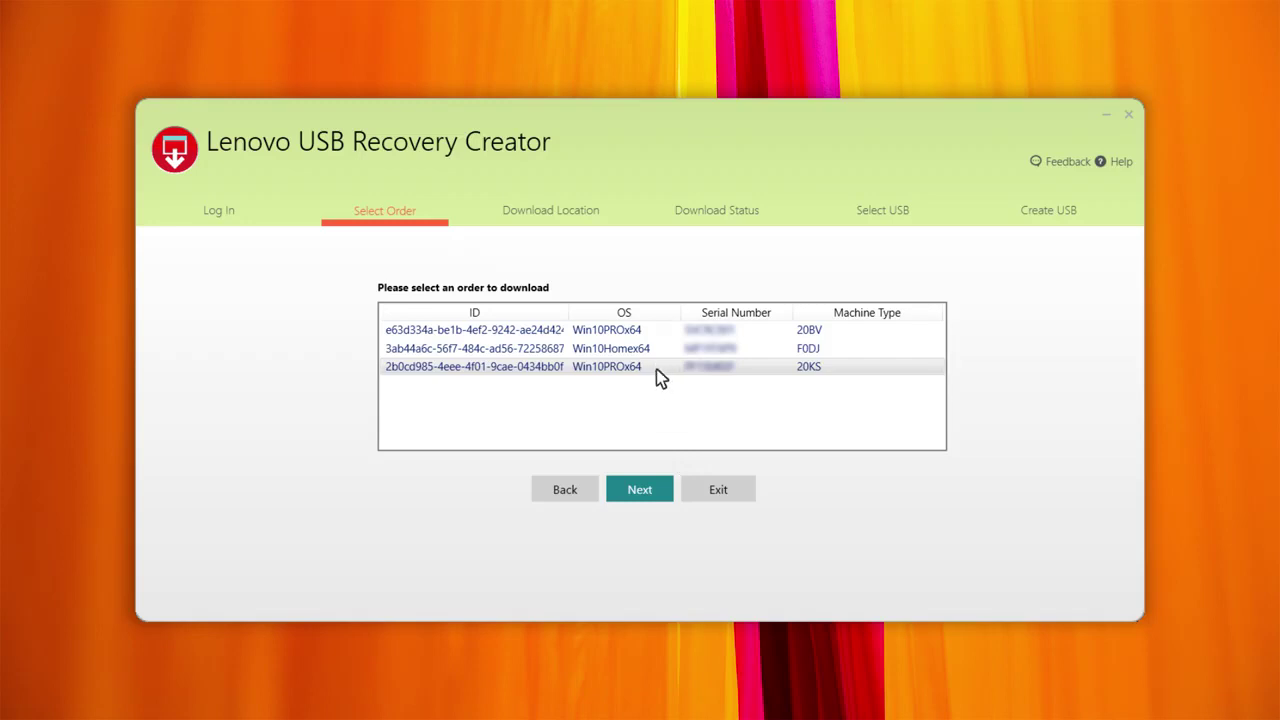
pyautogui.click(662, 503)
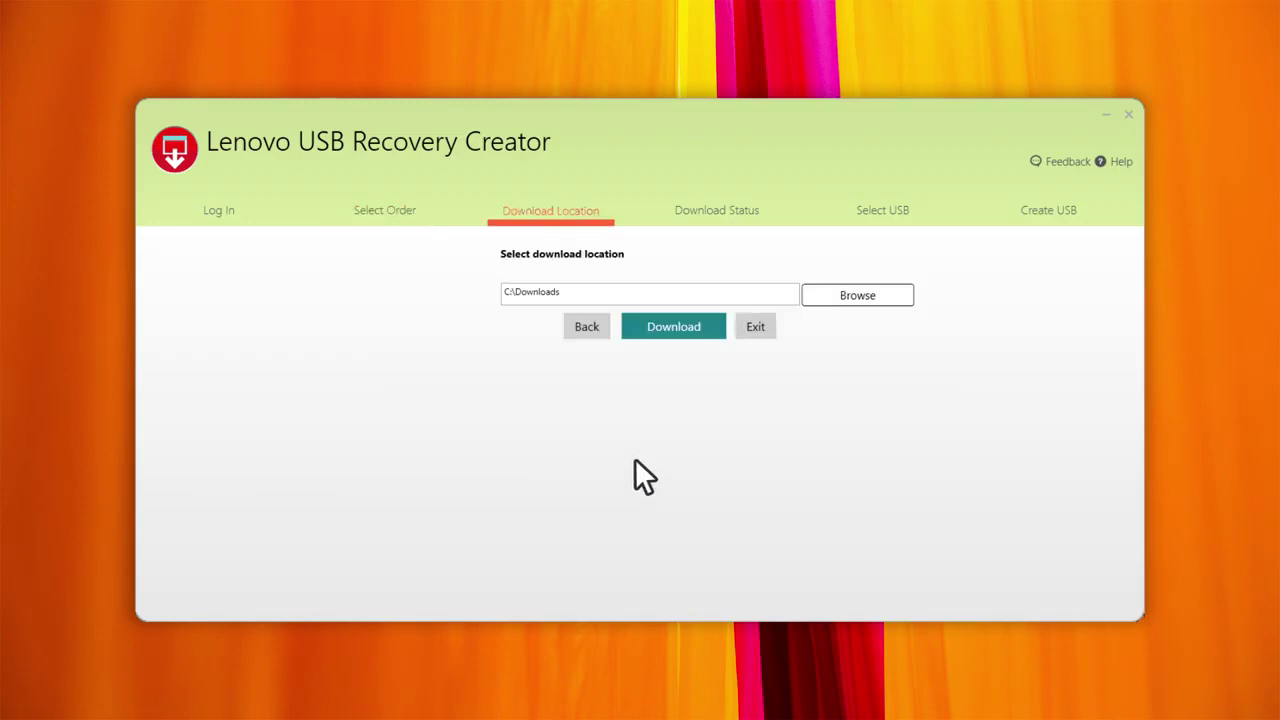
pyautogui.click(706, 320)
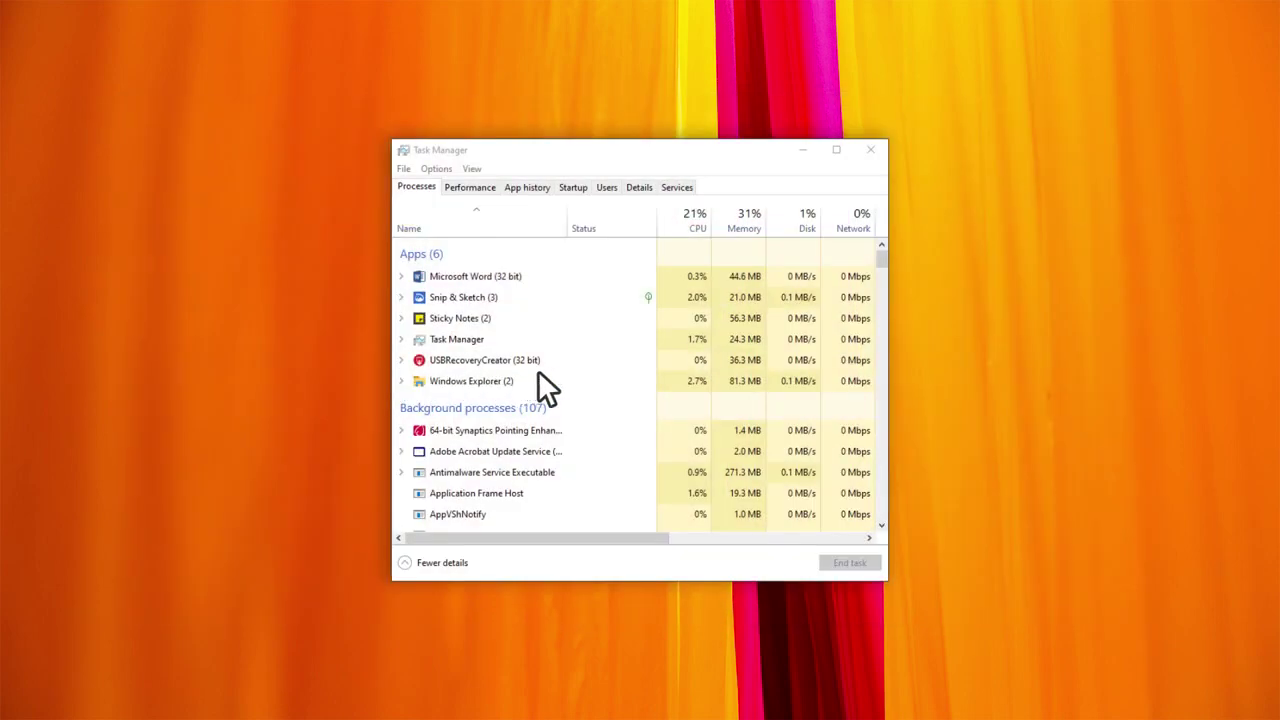
# Step: End the USBRecoveryCreator (32 bit) task in Task Manager
pyautogui.rightClick(538, 369)
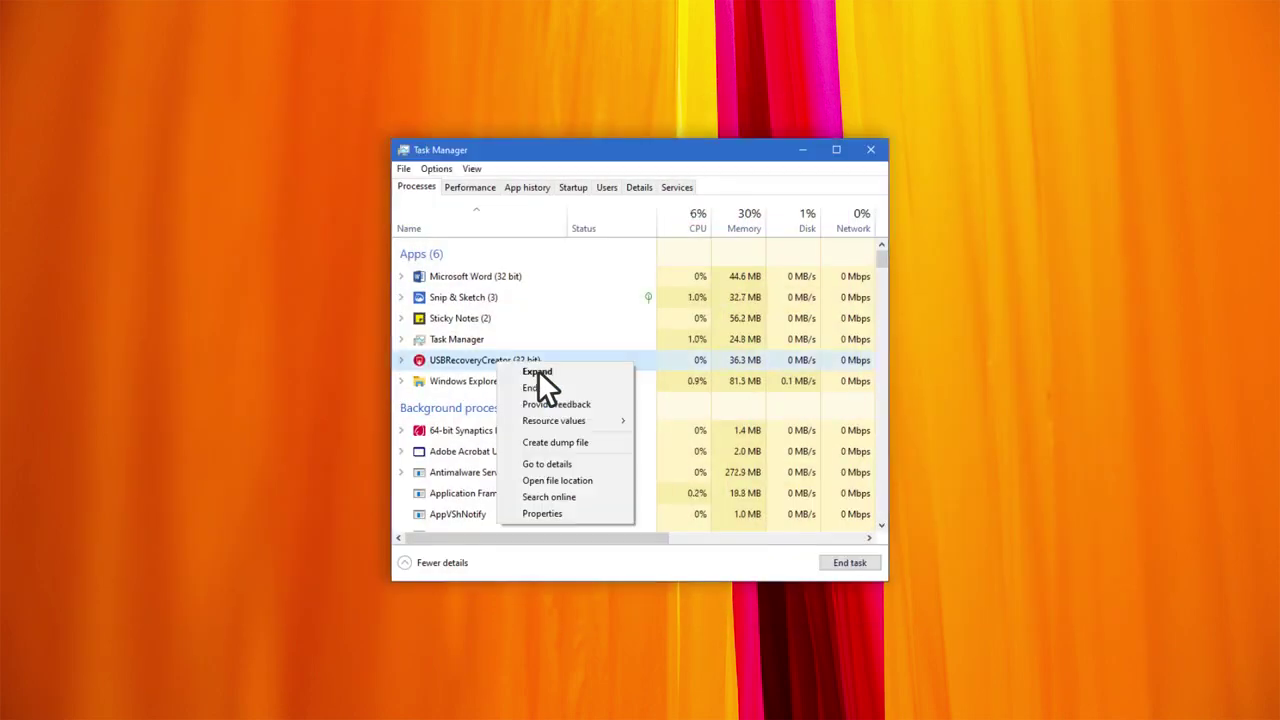
pyautogui.click(538, 387)
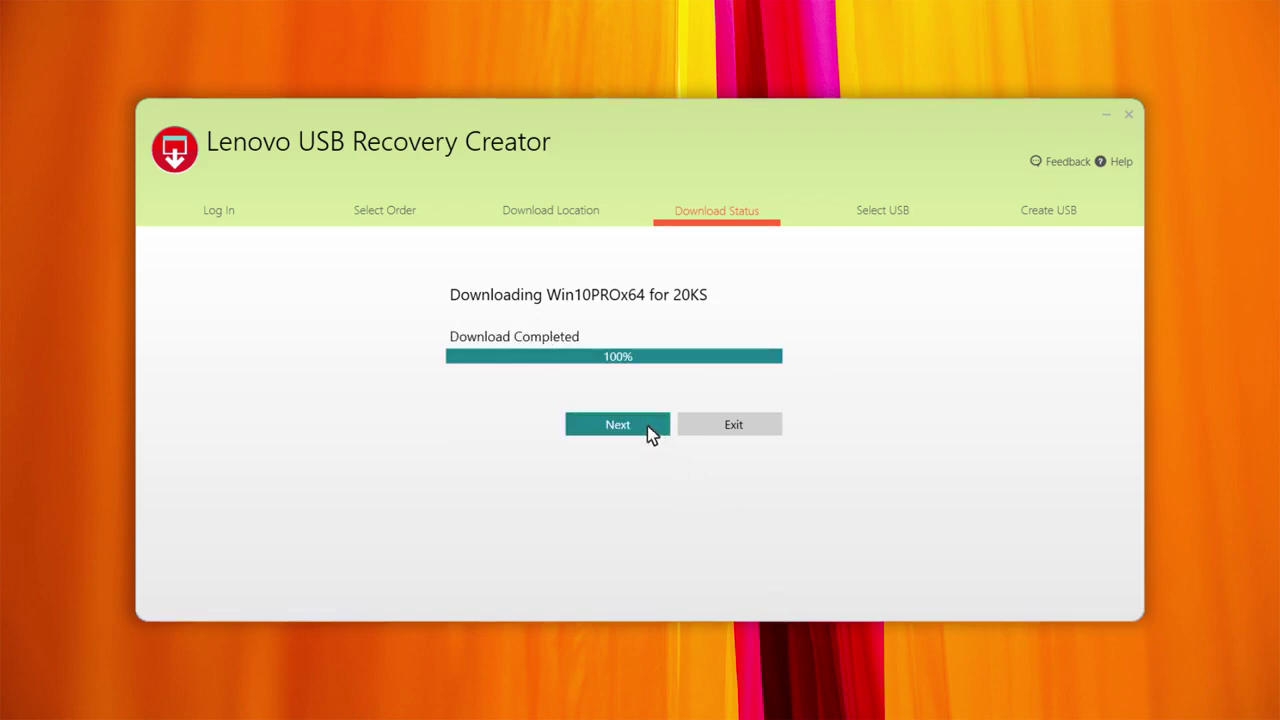
# Step: Target the 14.99 GB Generic Flash Disk (E:) and approve partitioning it as the recovery key
pyautogui.click(645, 418)
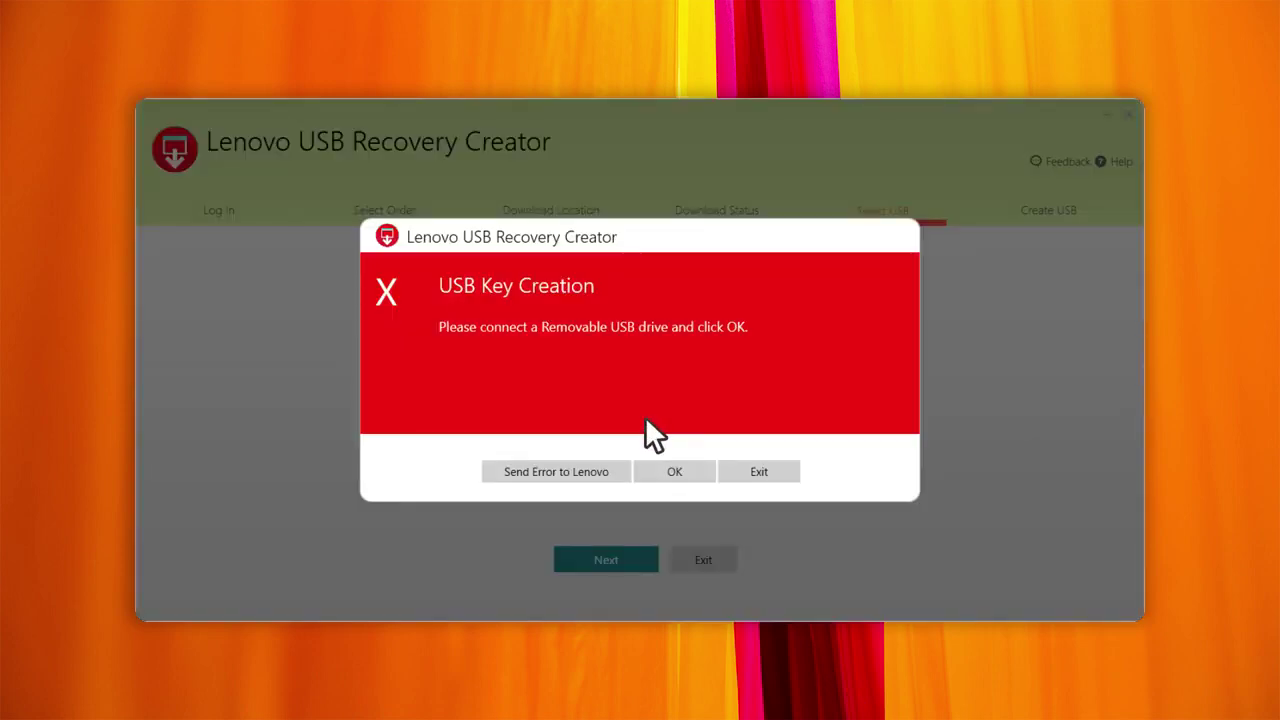
pyautogui.click(695, 468)
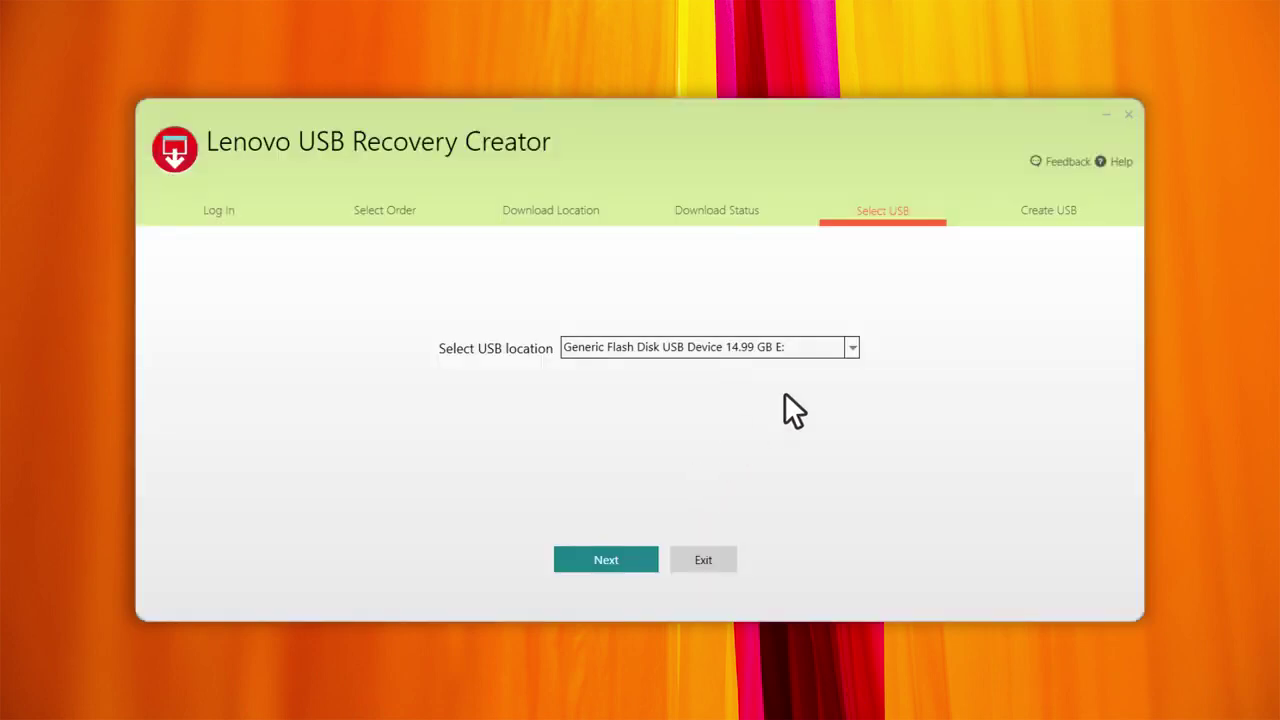
pyautogui.click(852, 348)
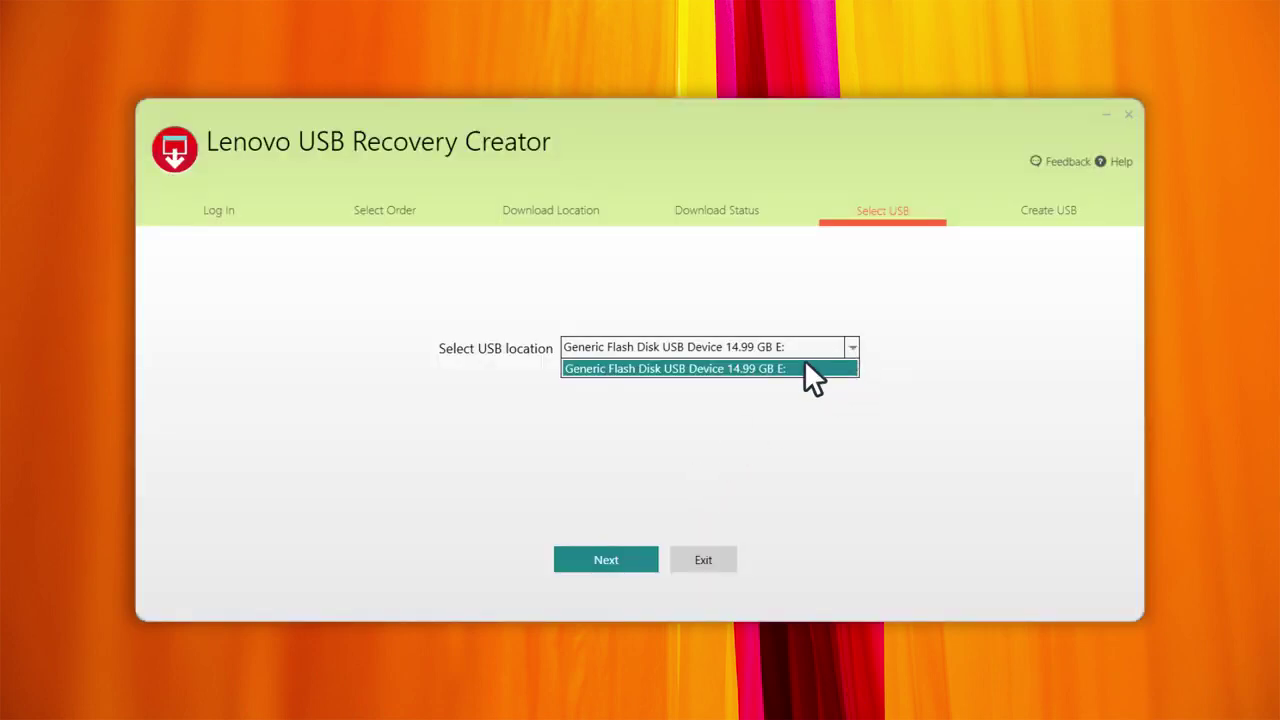
pyautogui.click(631, 552)
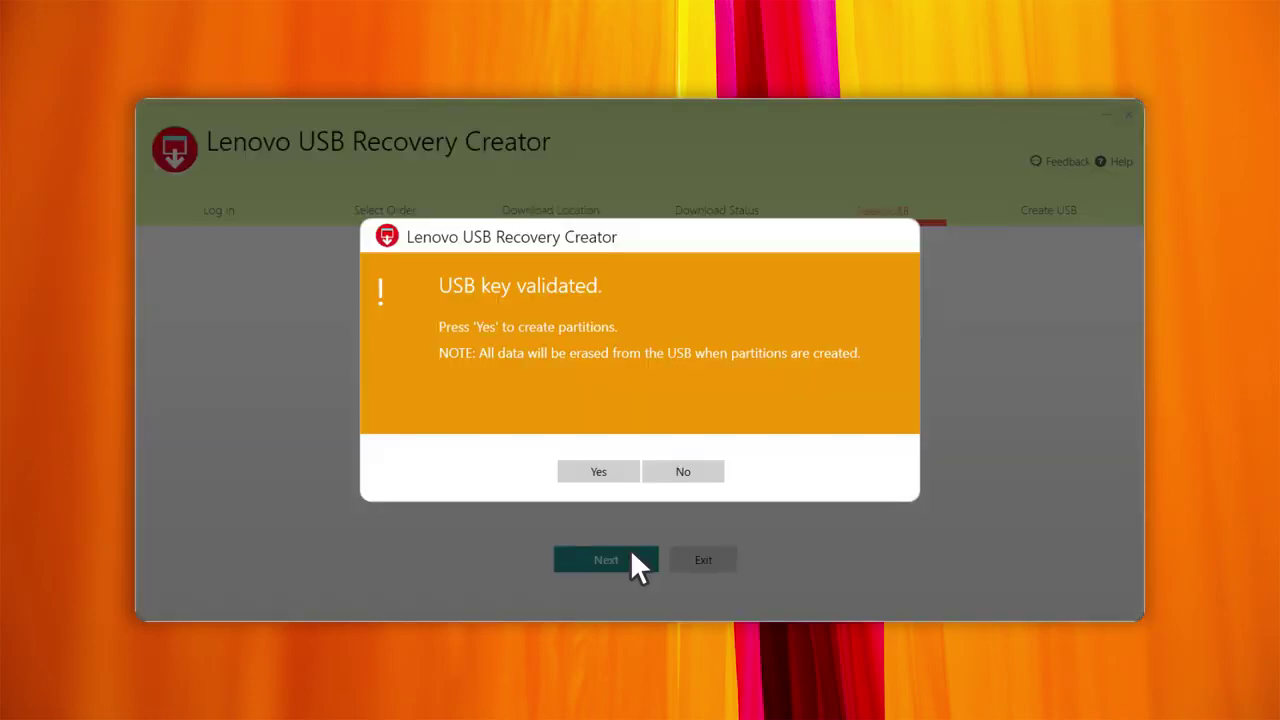
pyautogui.click(619, 463)
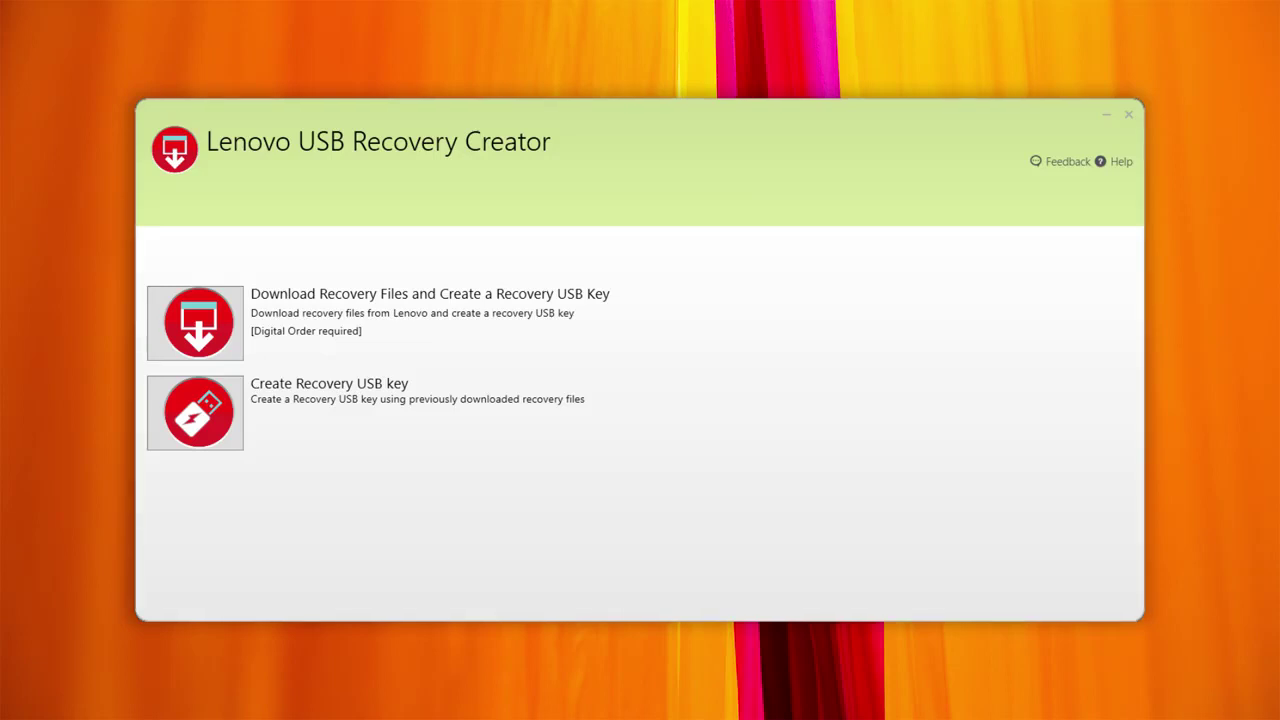
# Step: Load 5R30U16041.RMF from Downloads for a new recovery key, then open the tool's Help page
pyautogui.click(211, 415)
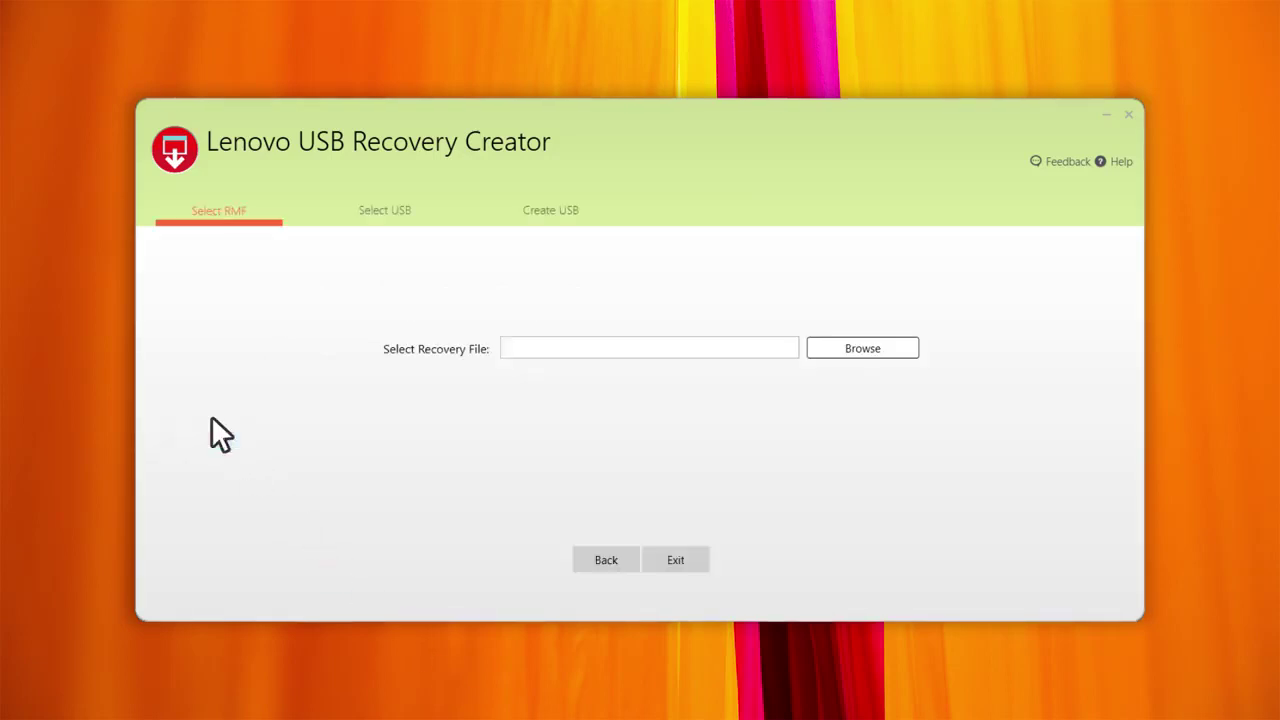
pyautogui.click(895, 350)
pyautogui.click(504, 238)
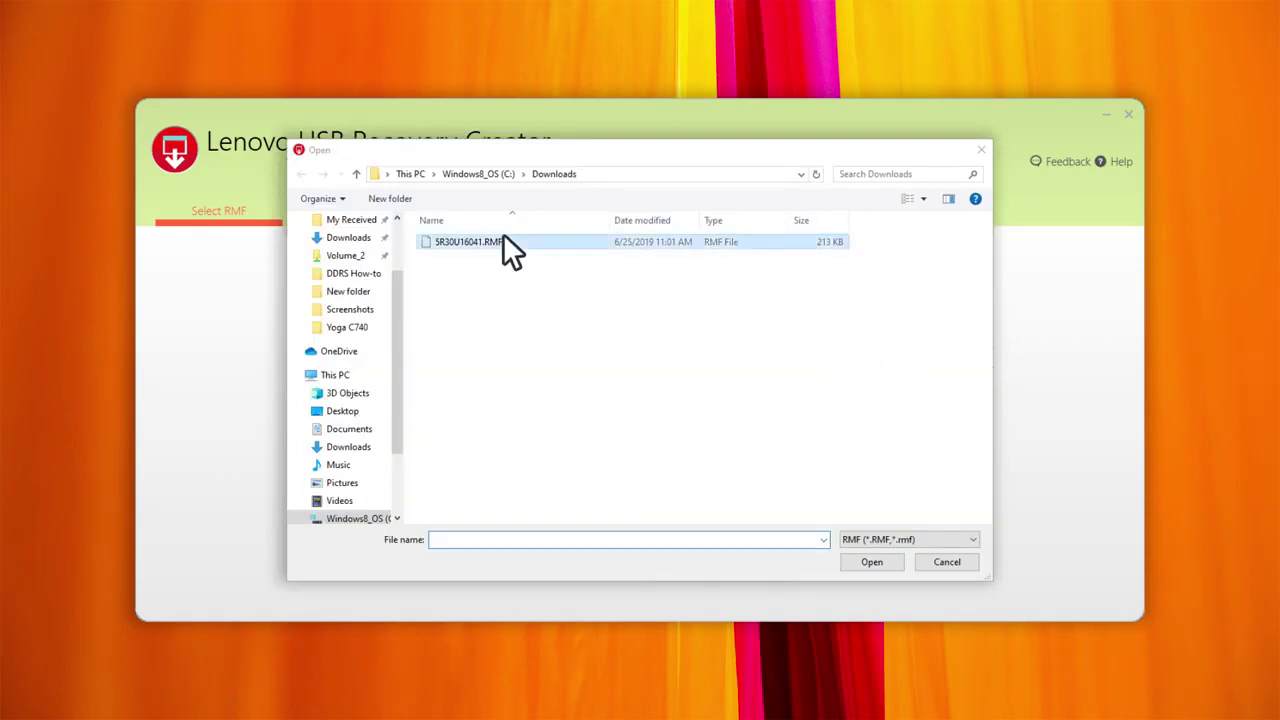
pyautogui.click(883, 556)
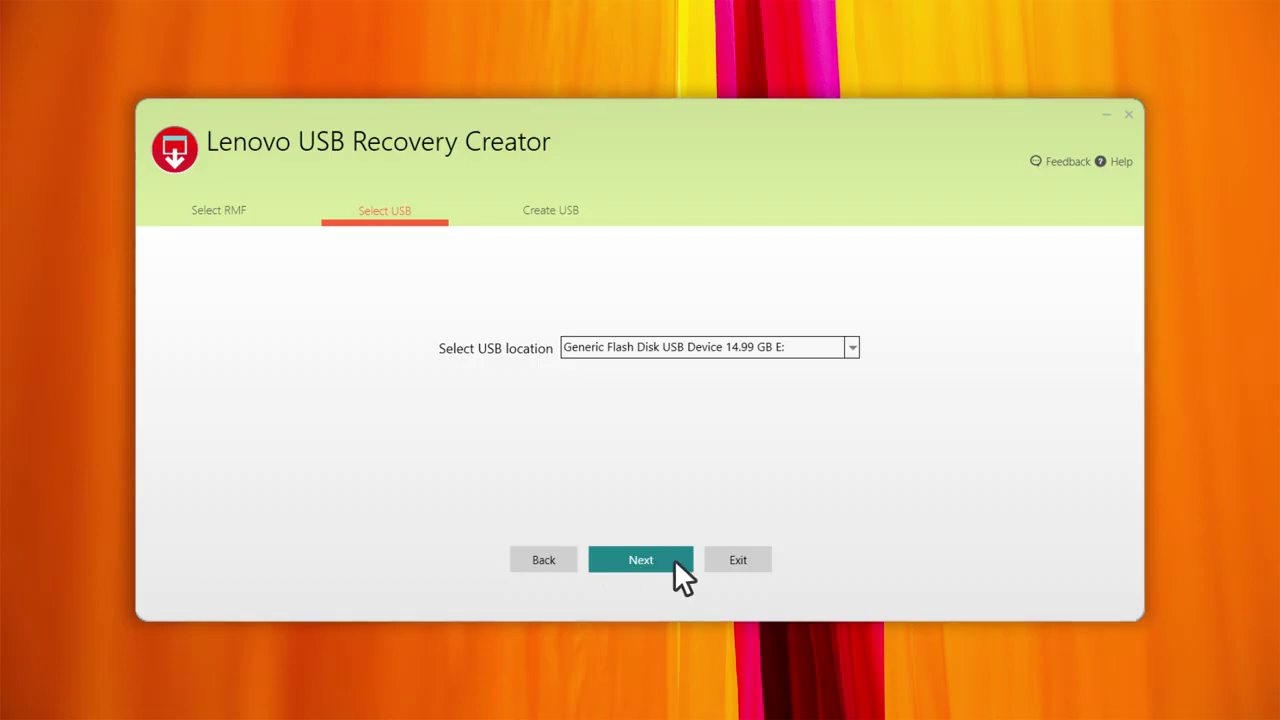
pyautogui.click(1119, 162)
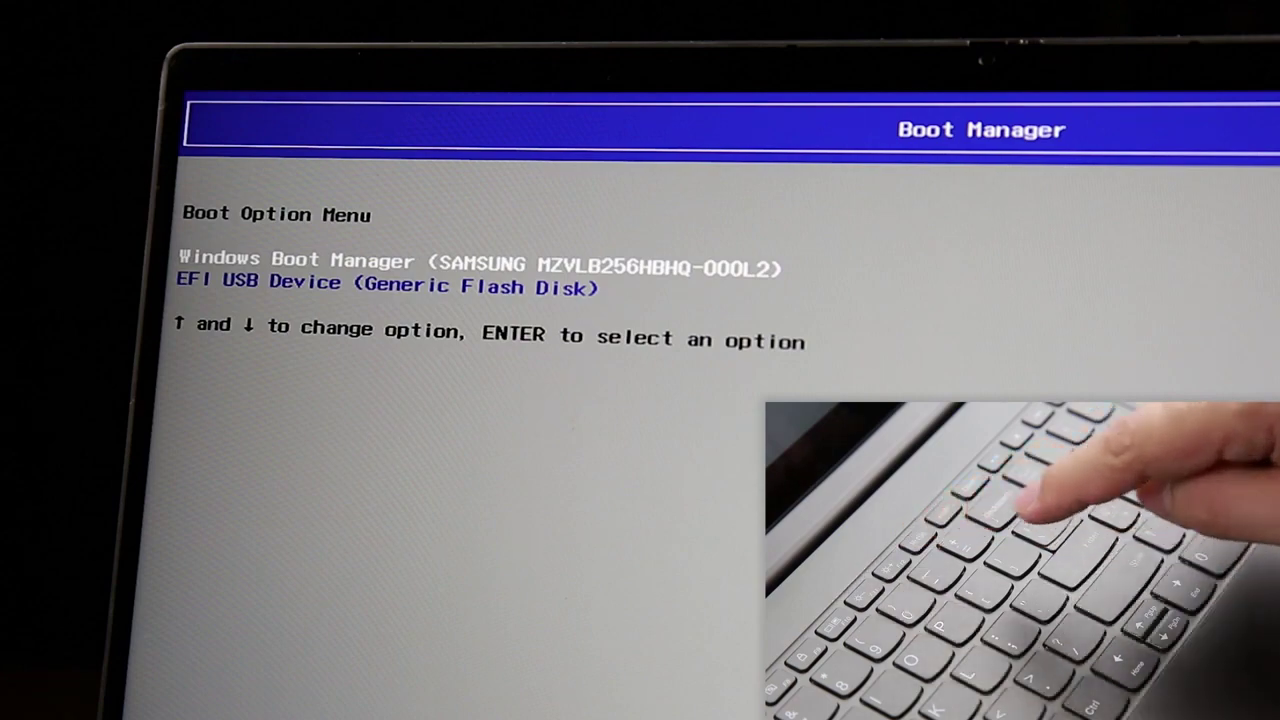
# Step: Highlight the EFI USB Device (Generic Flash Disk) boot entry
pyautogui.press('Down')
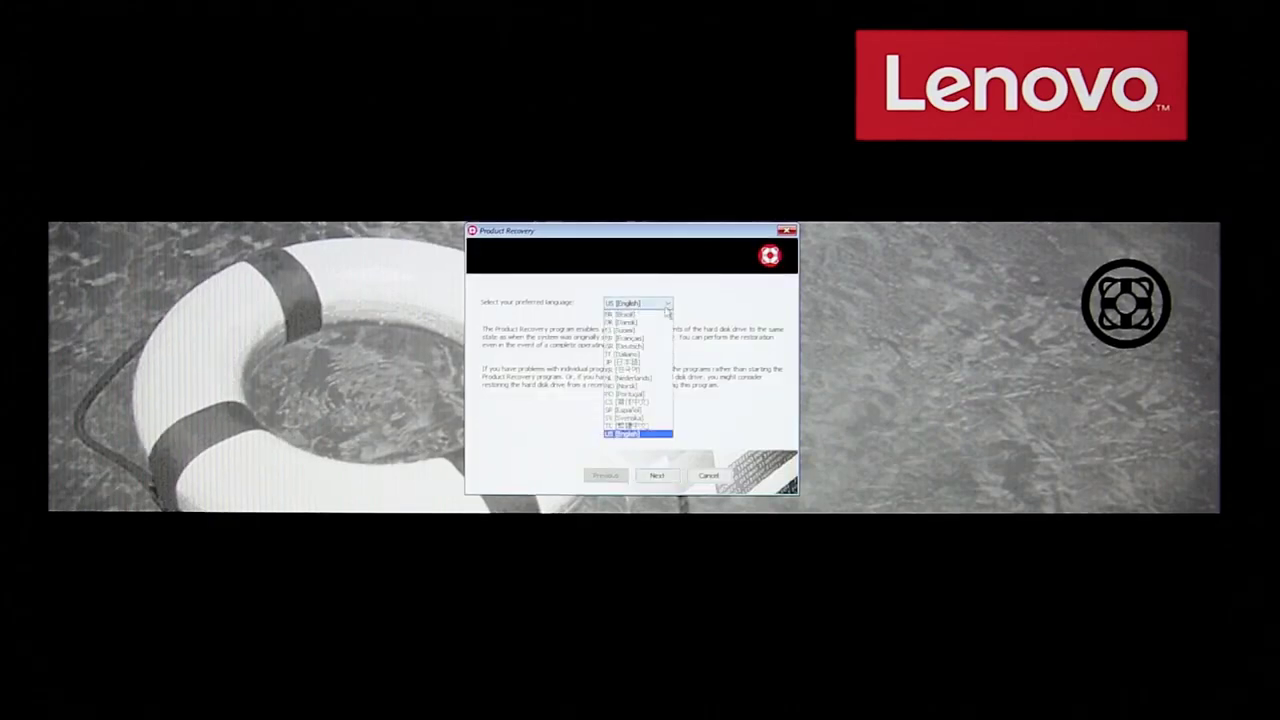
# Step: Keep US (English) as the Product Recovery language and agree to the terms and conditions
pyautogui.click(628, 434)
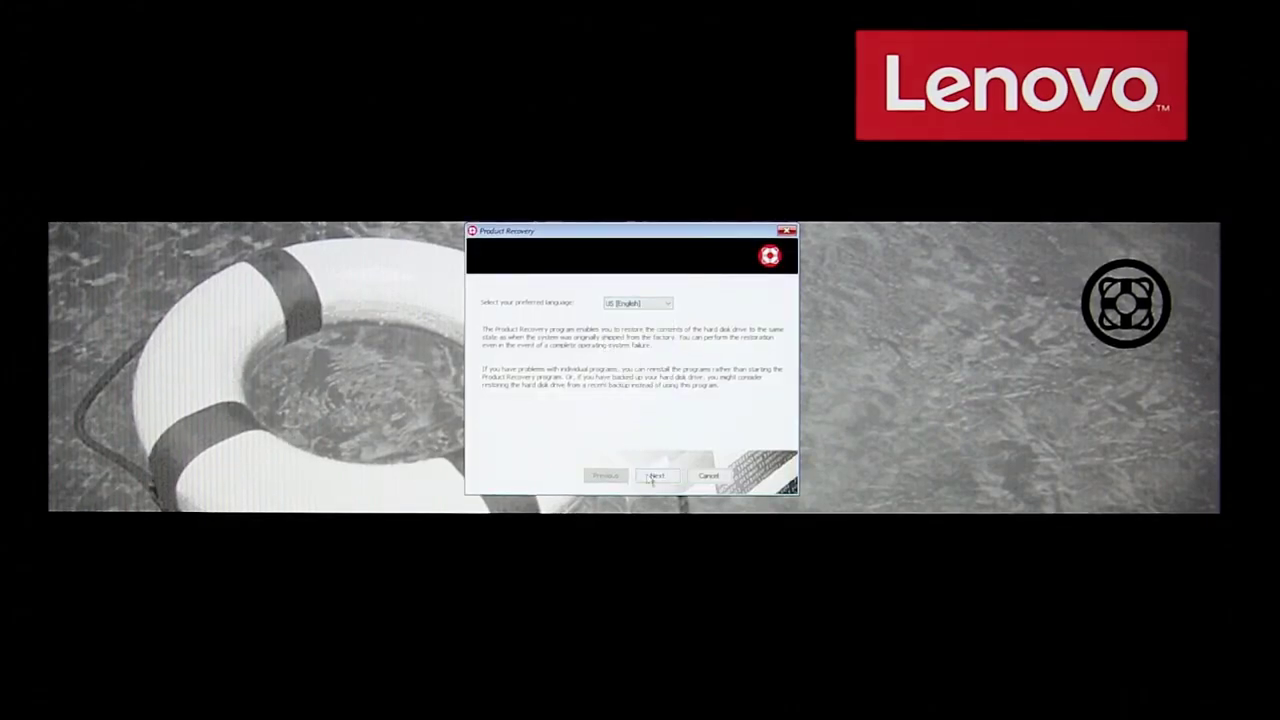
pyautogui.click(652, 476)
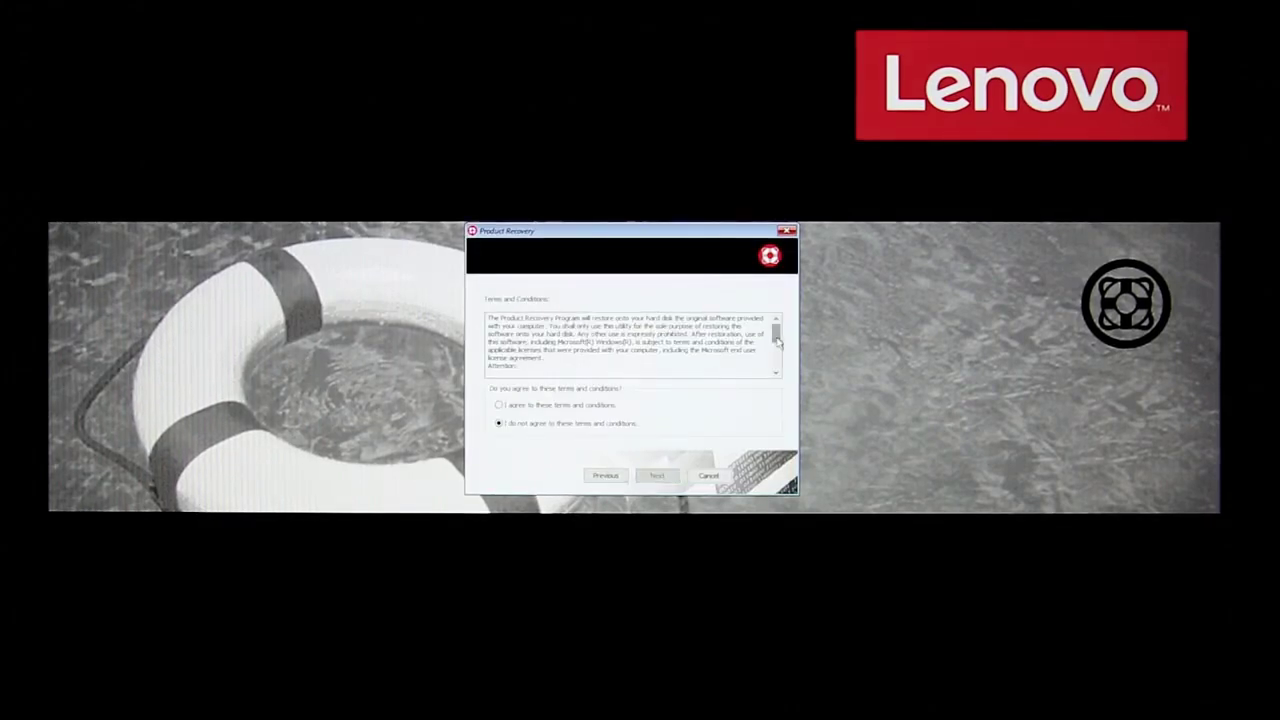
pyautogui.scroll(-6, 630, 342)
pyautogui.click(498, 404)
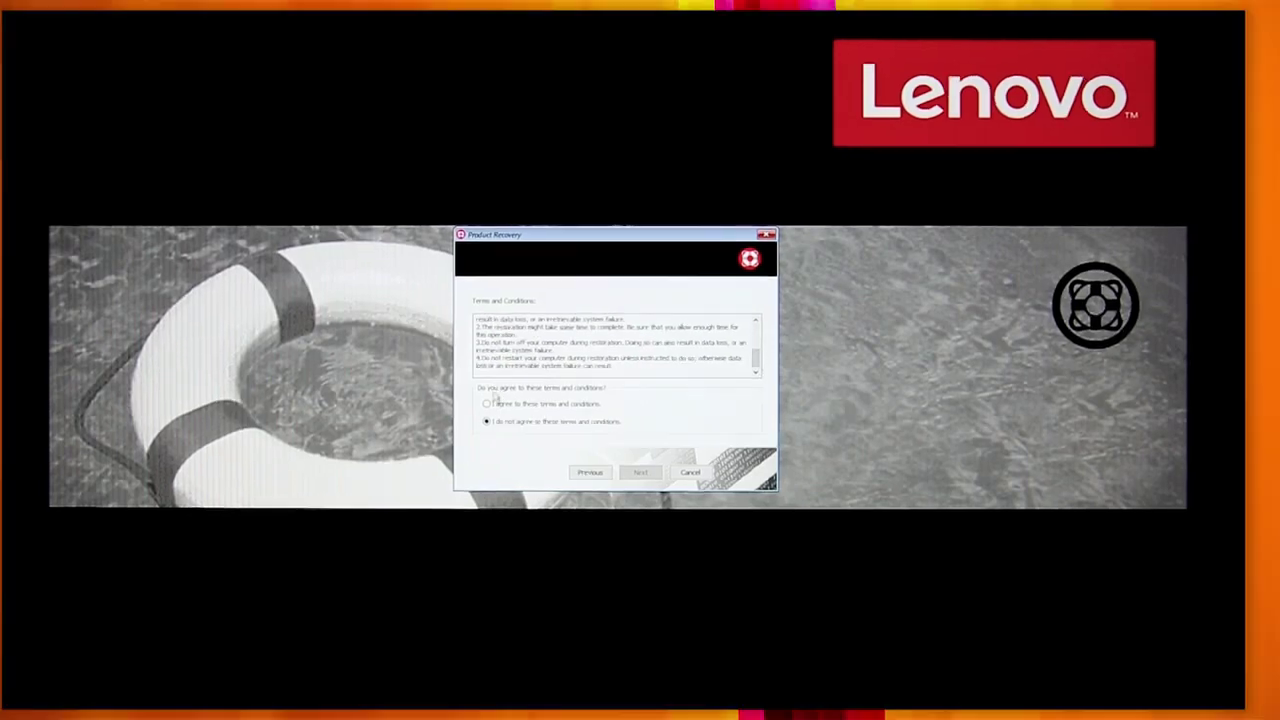